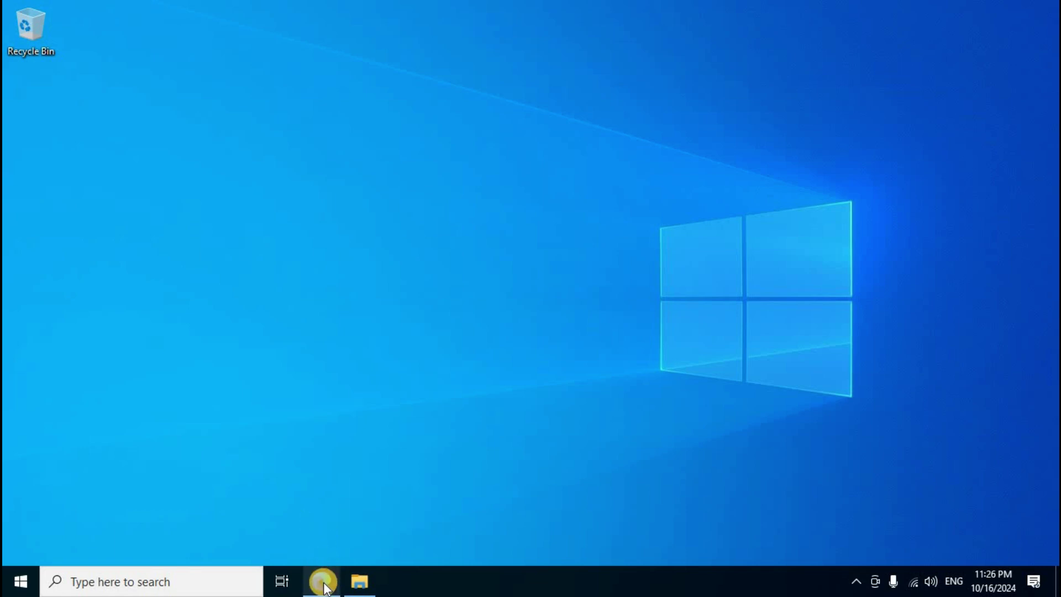
Switch to Microsoft Edge and search Google for "office deployment tool"
left_click(322, 582)
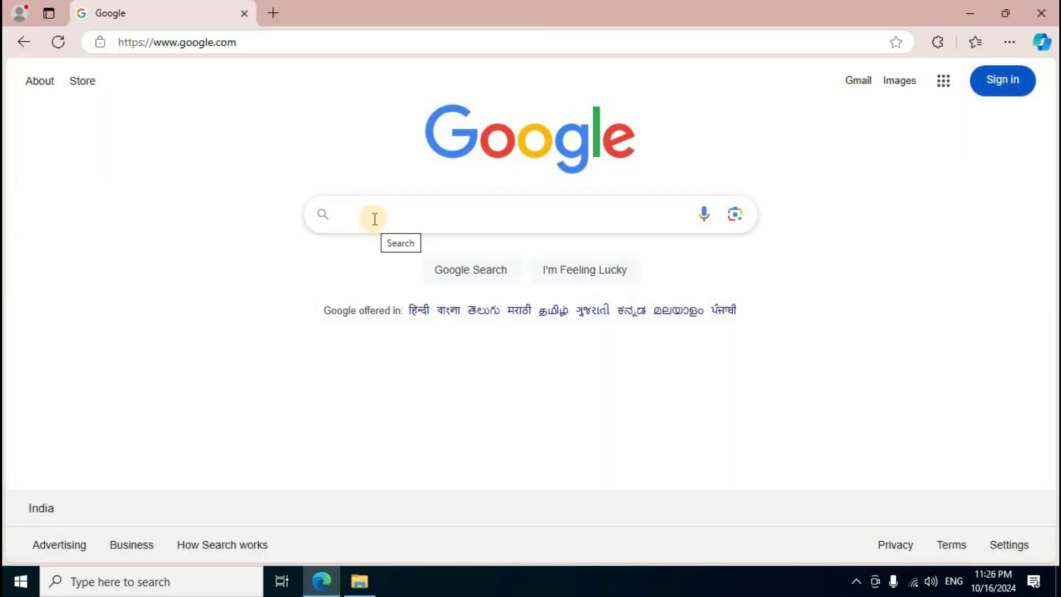
left_click(374, 219)
type("office deployment tool")
key("Return")
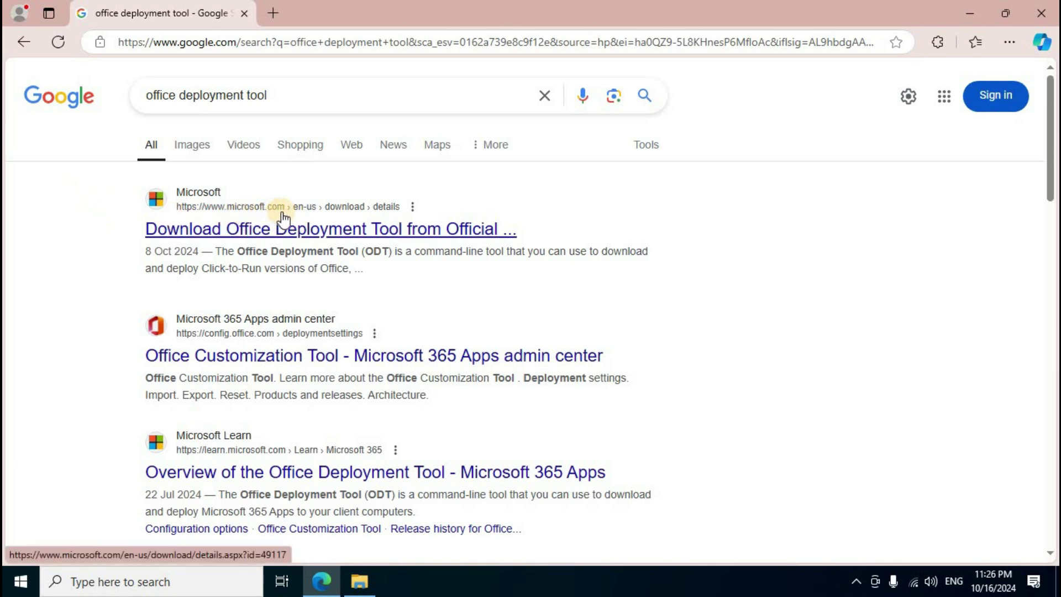
Download the Office Deployment Tool from Microsoft's official download page and close the browser
left_click(441, 239)
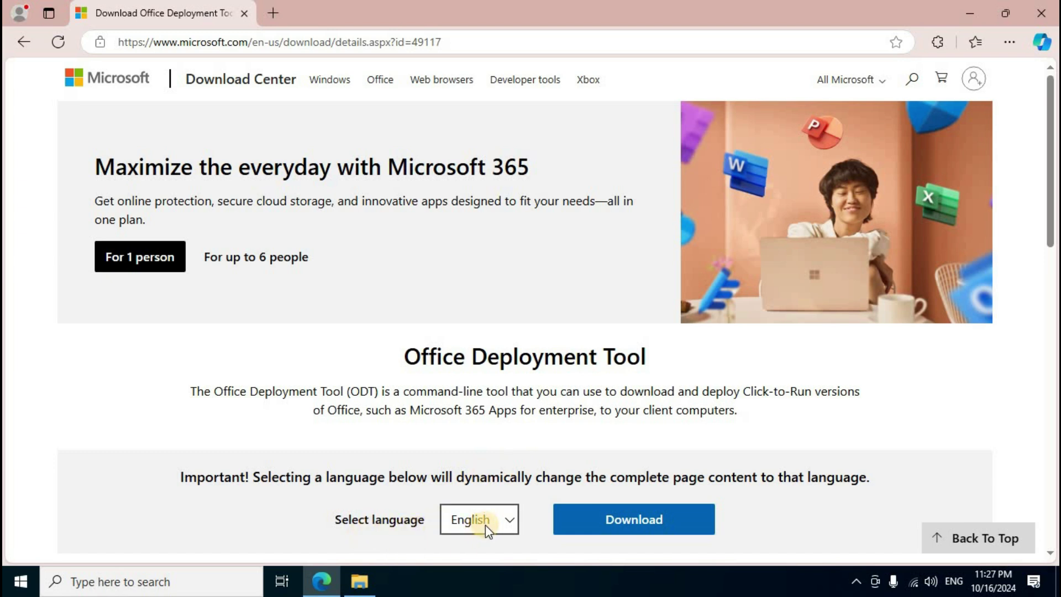
left_click(668, 531)
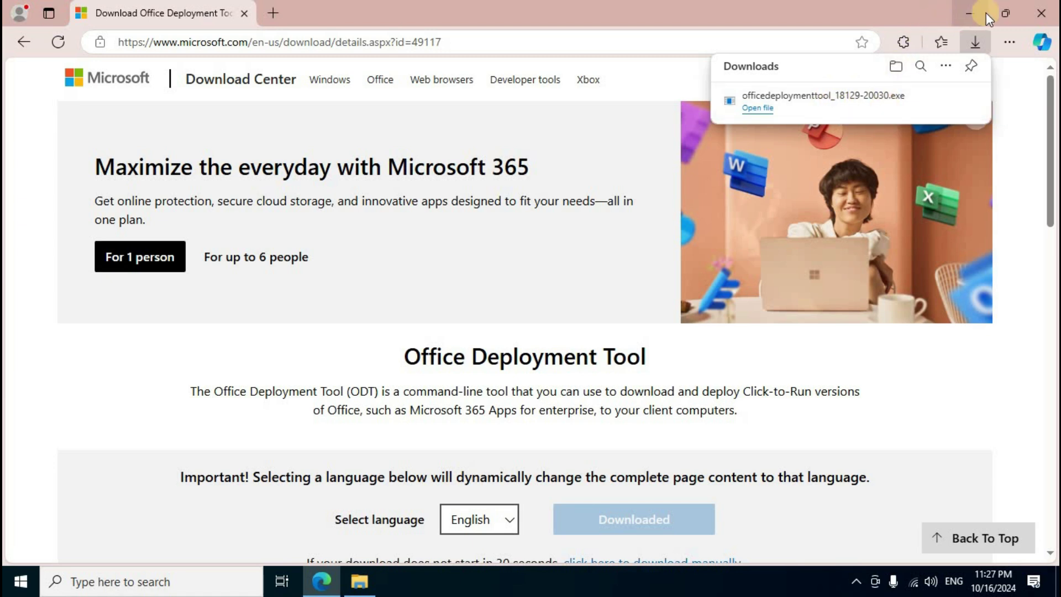
left_click(1041, 13)
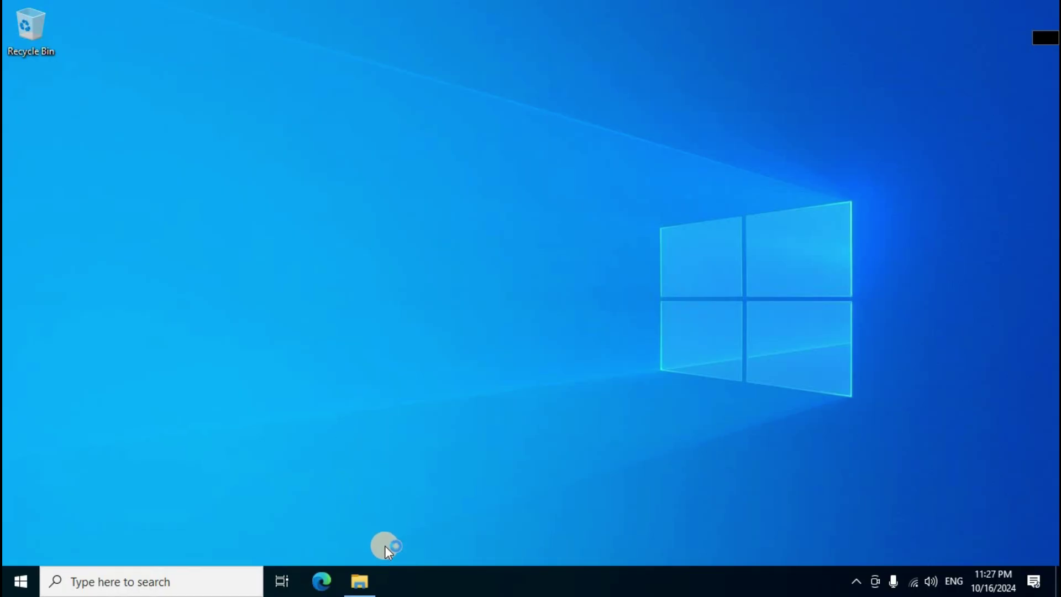
left_click(369, 583)
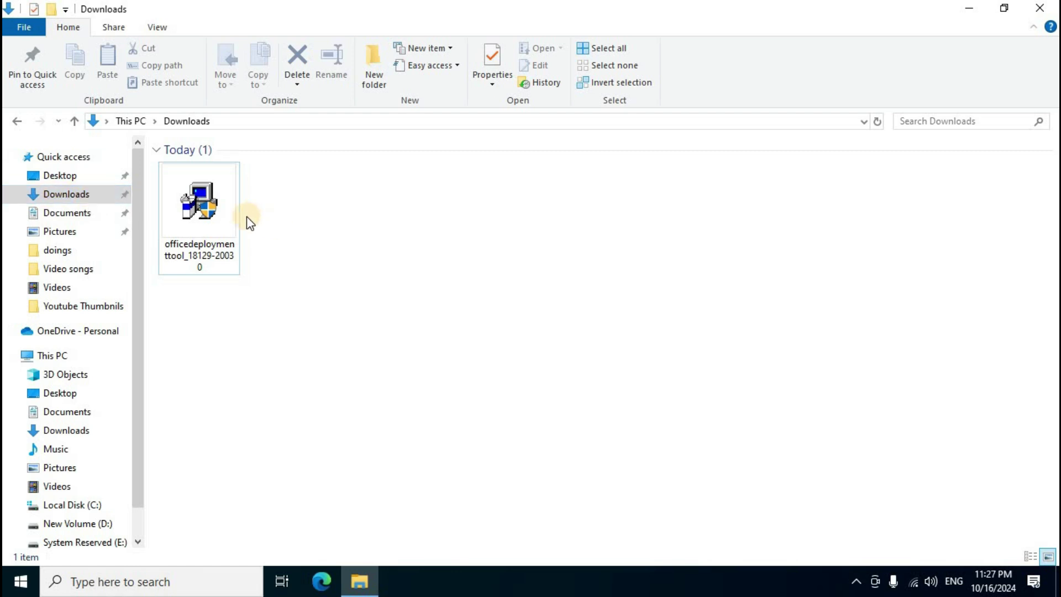
left_click(239, 217)
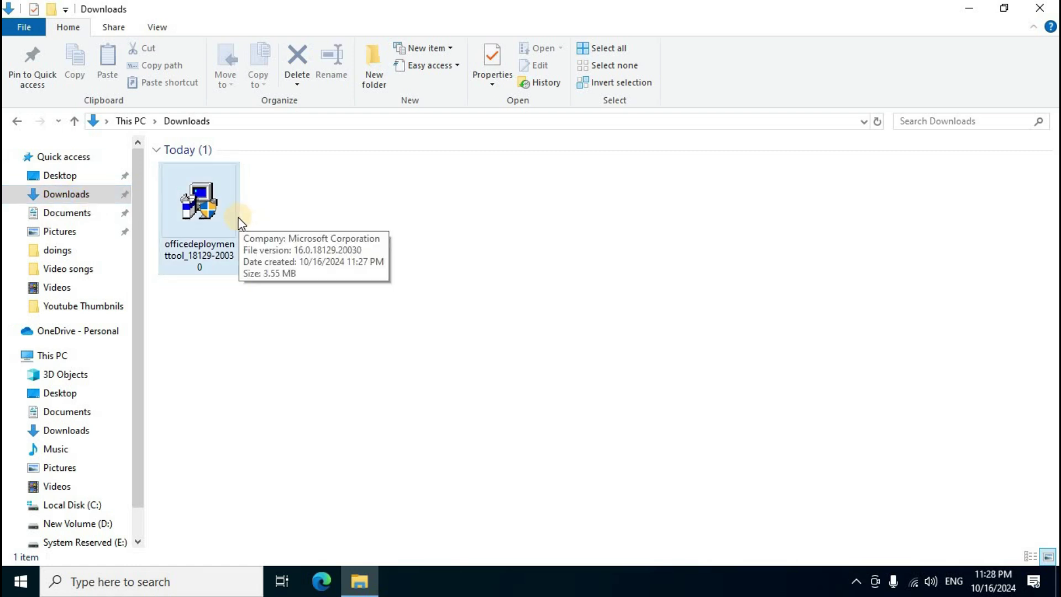
right_click(211, 196)
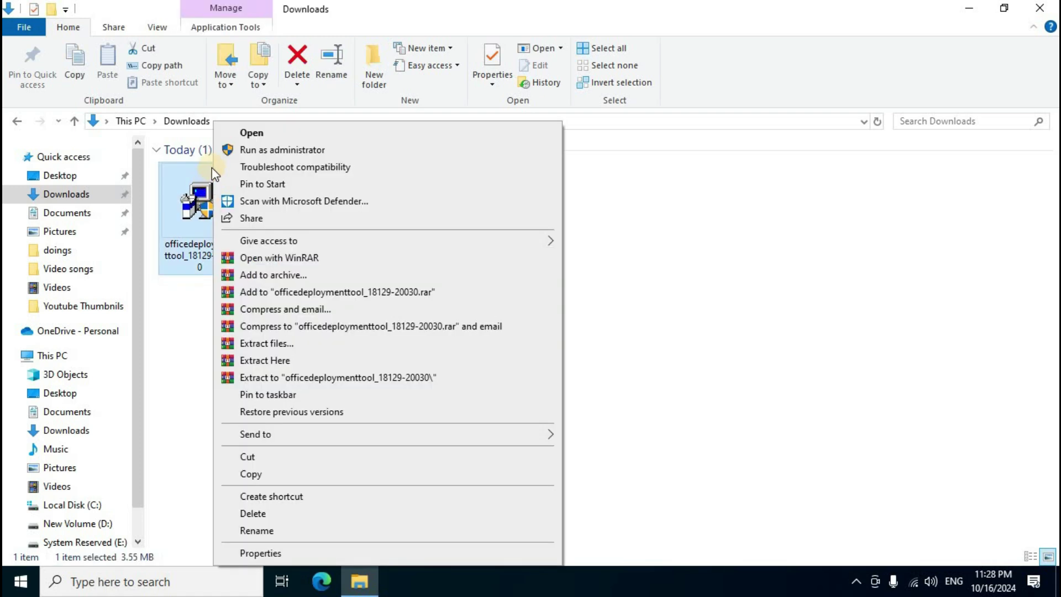
left_click(308, 150)
left_click(346, 376)
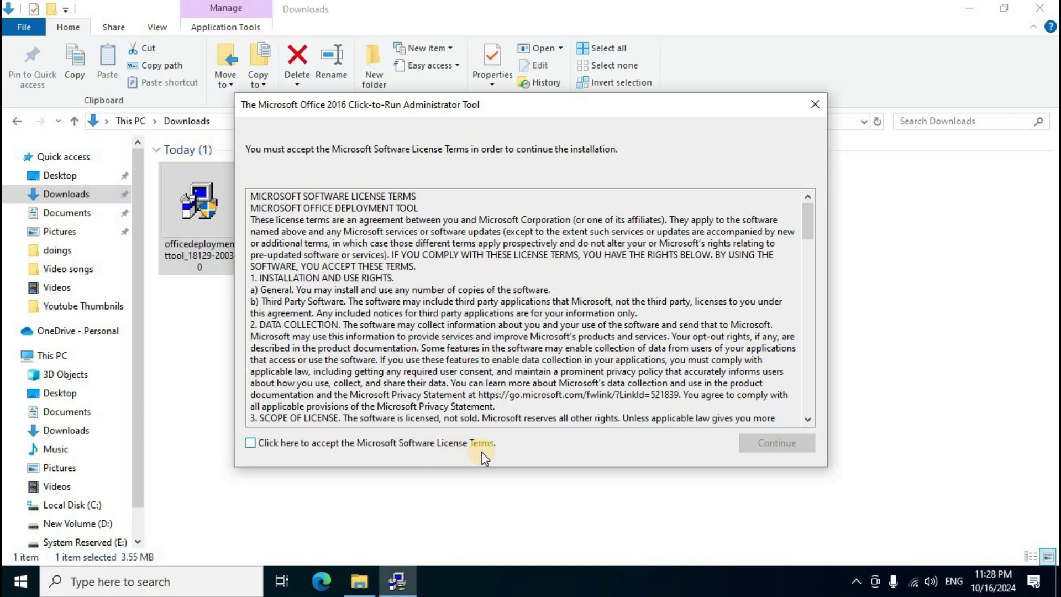
Accept the Microsoft Software License Terms and extract the deployment tool's files to the Downloads folder
left_click(251, 443)
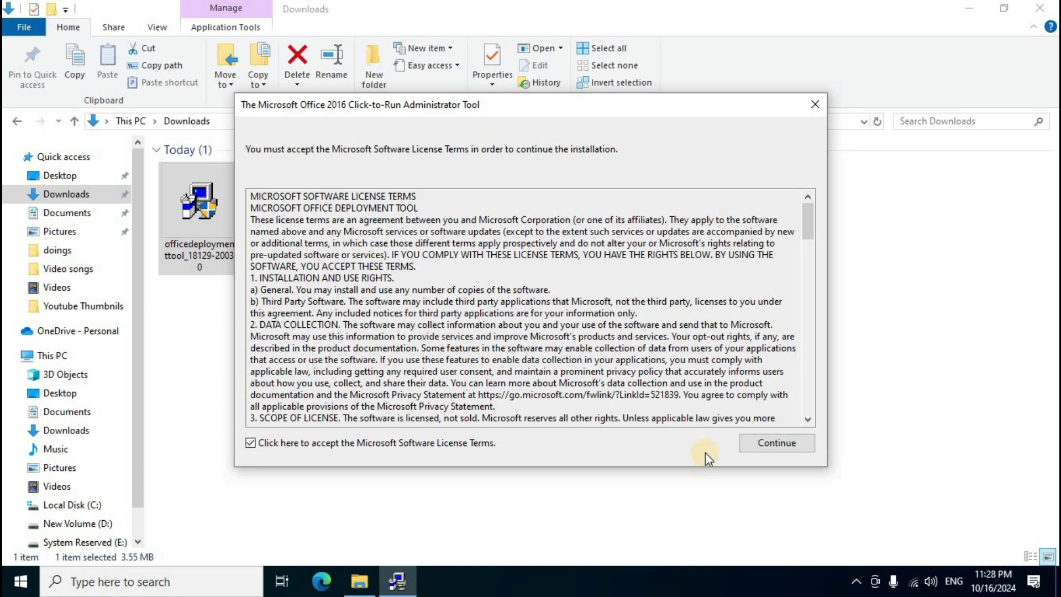
left_click(798, 449)
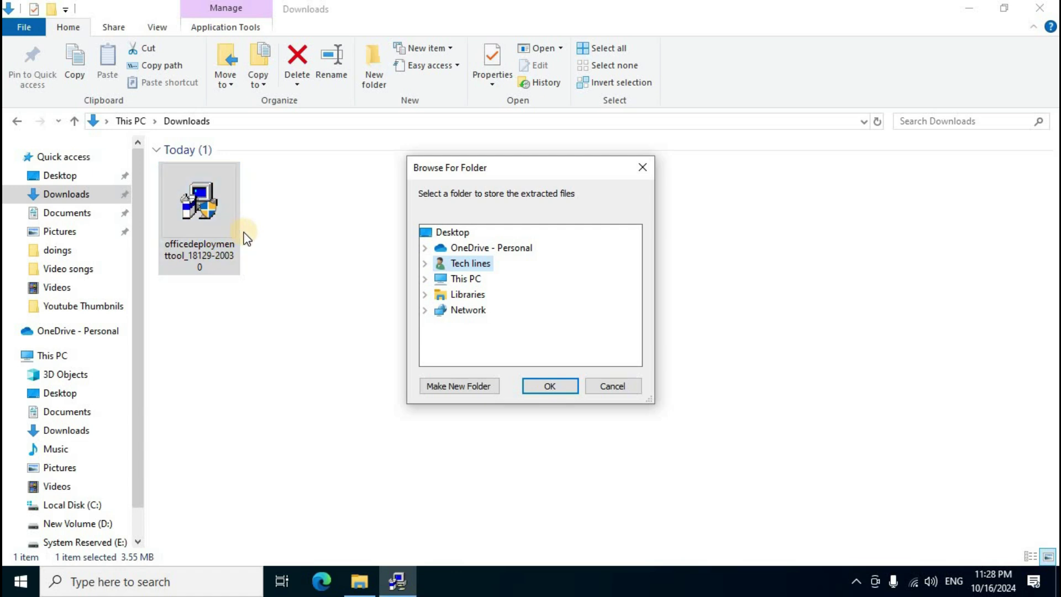
double_click(464, 284)
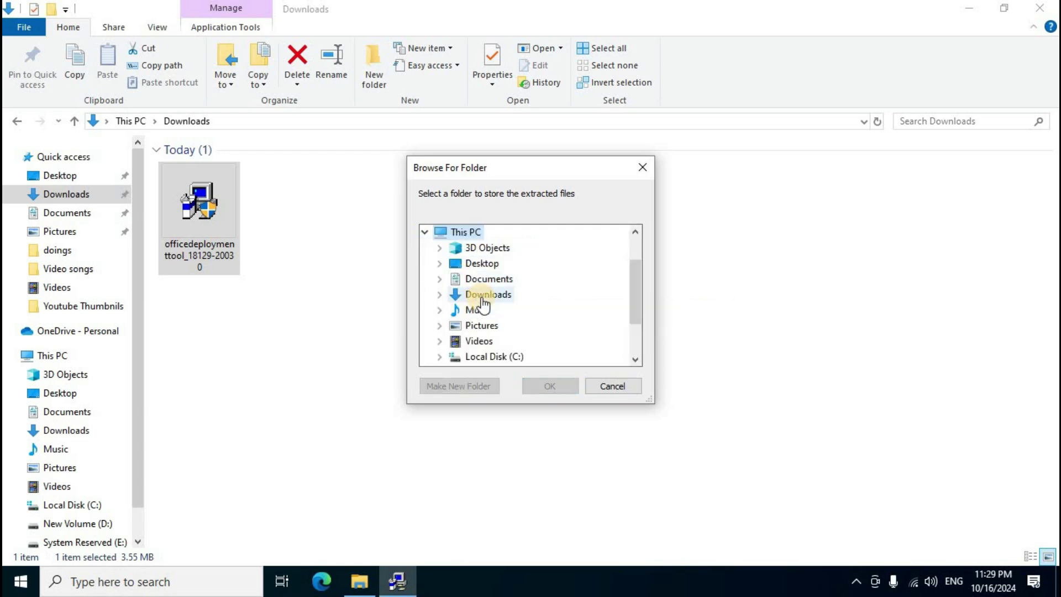
left_click(483, 298)
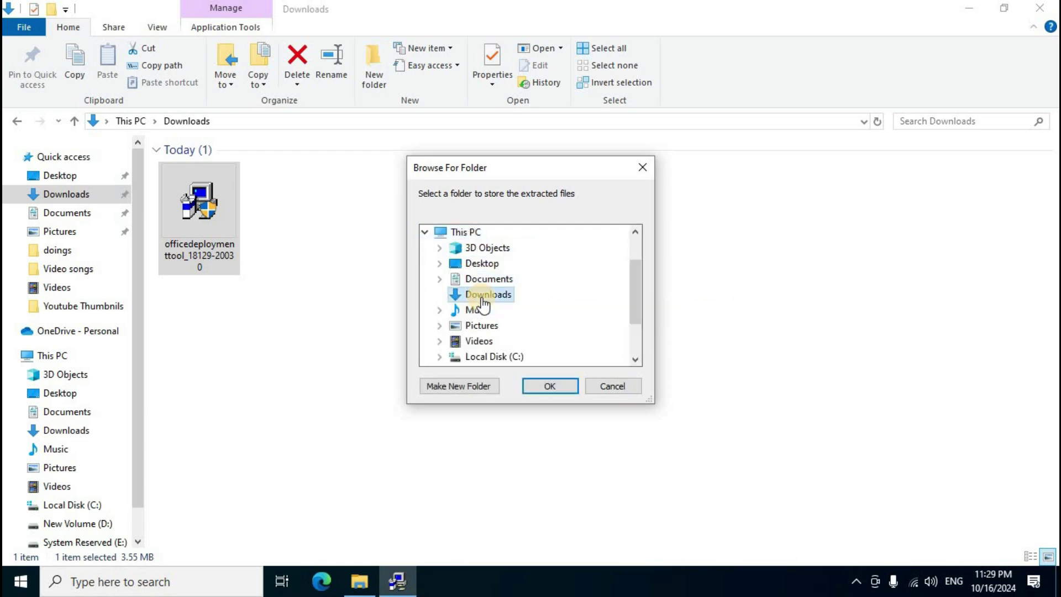
left_click(559, 386)
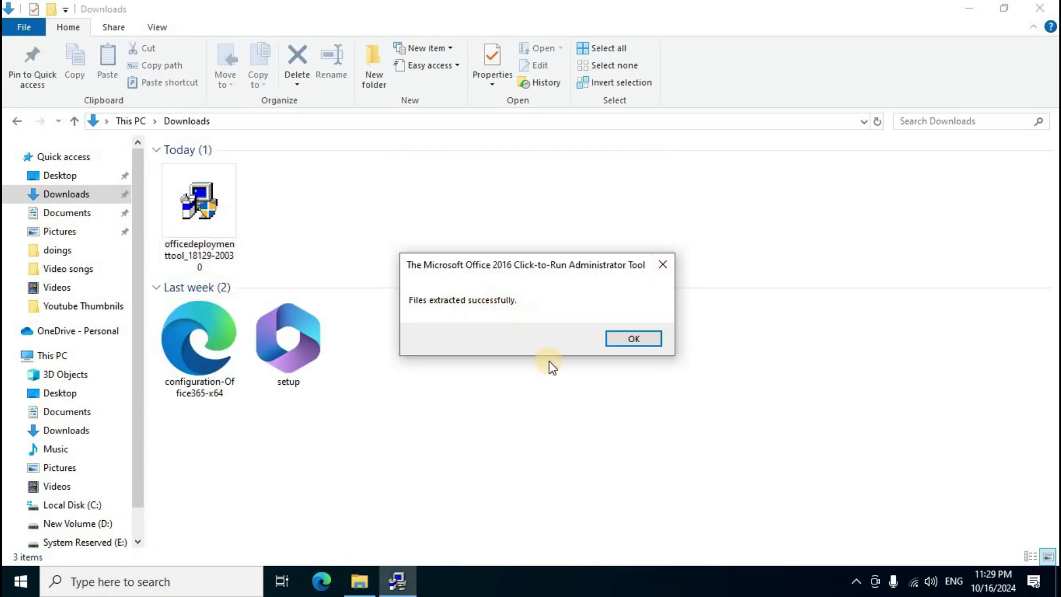
left_click(634, 339)
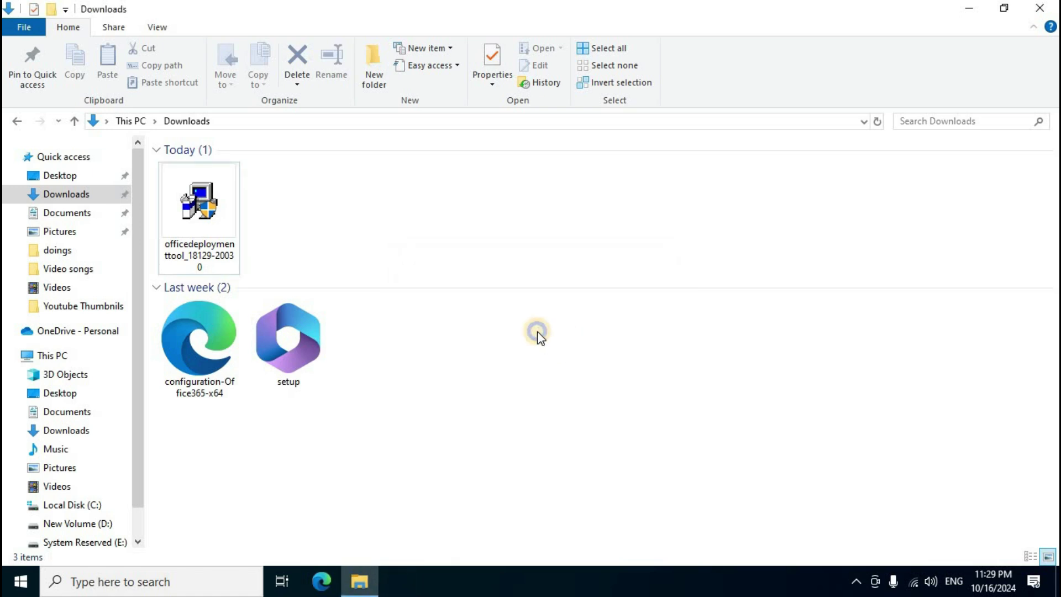
Create a new folder named "Office 2024" in Downloads
right_click(538, 332)
mouse_move(594, 504)
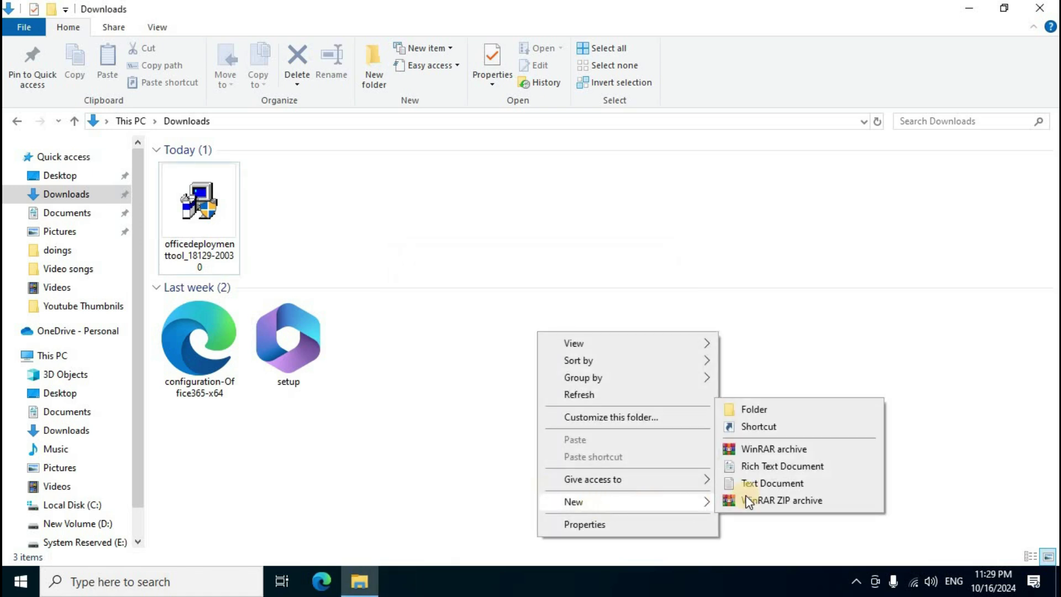
left_click(765, 413)
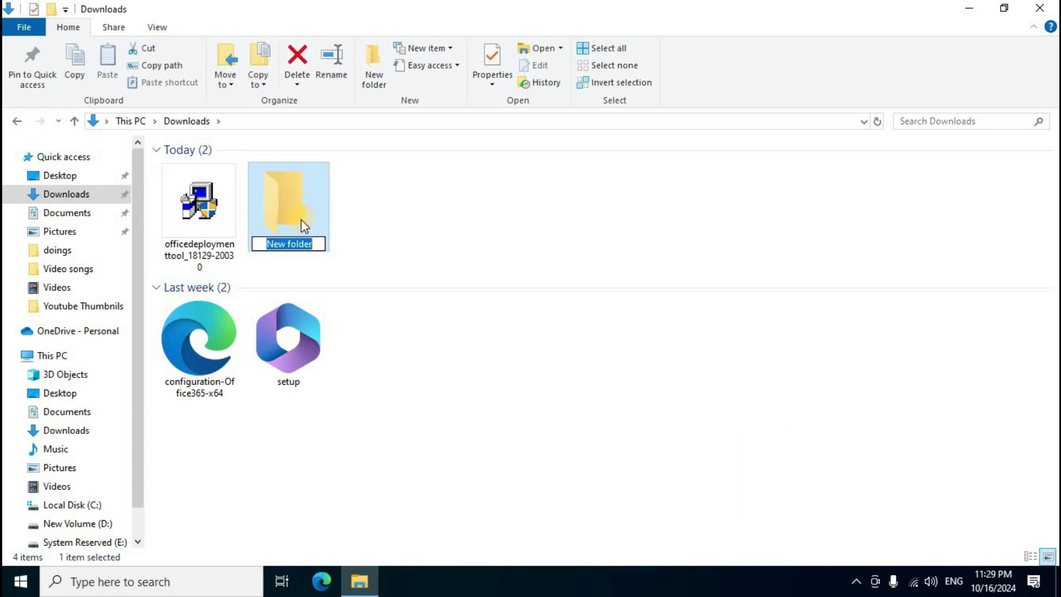
key("BackSpace")
type("Office 2024")
key("Return")
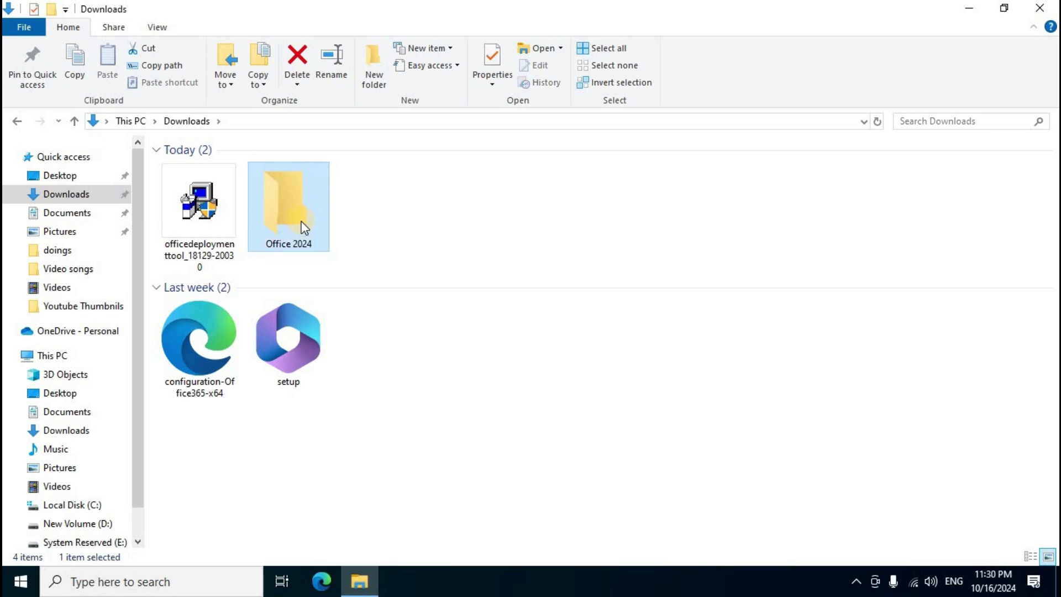
Move the configuration-Office365-x64 and setup files into the Office 2024 folder by cutting and pasting them
left_click_drag(350, 317, 187, 361)
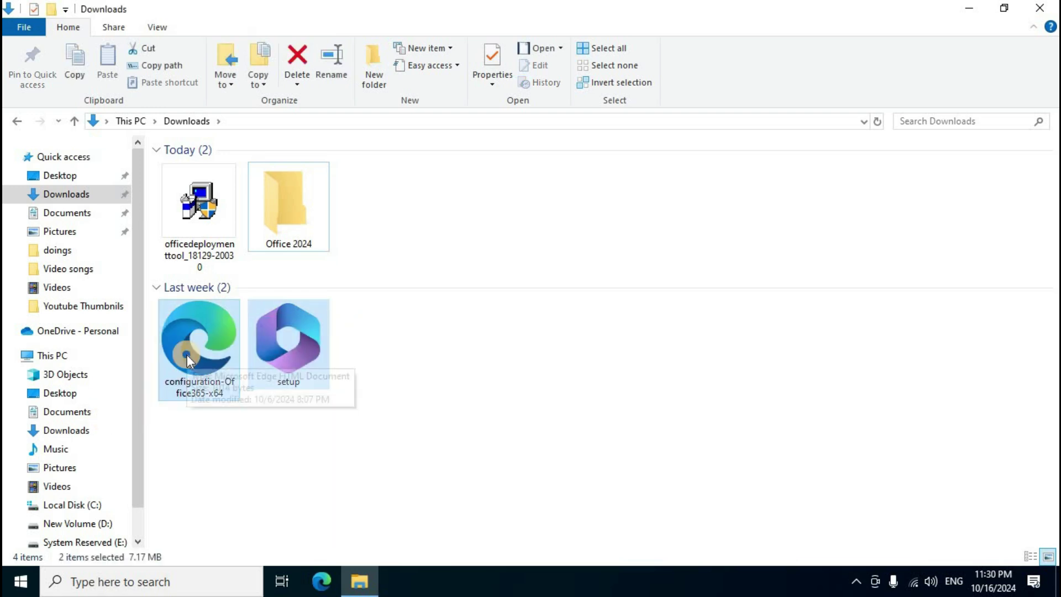
right_click(187, 356)
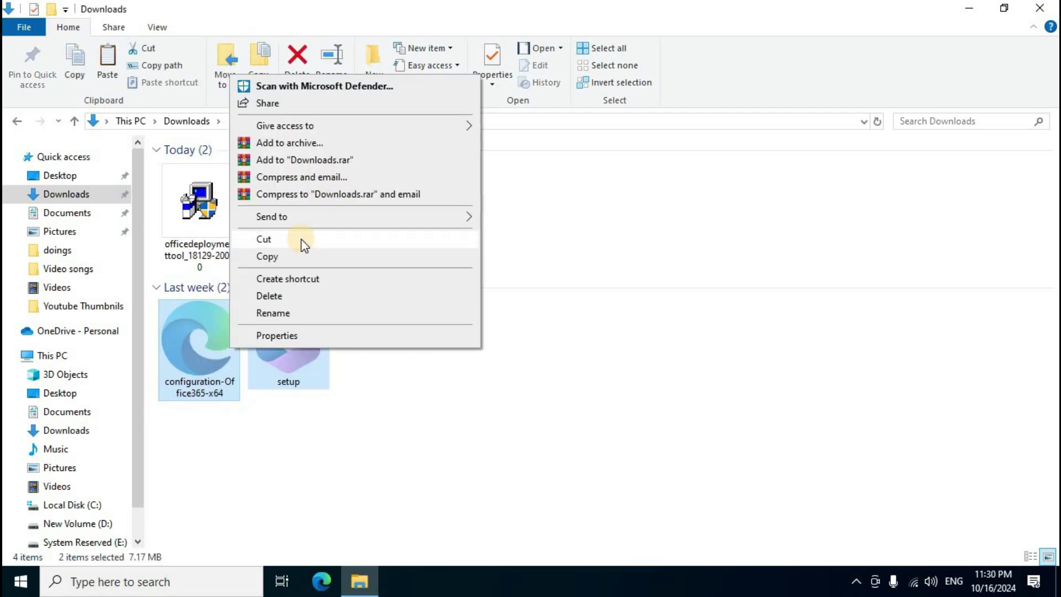
left_click(304, 239)
left_click(300, 241)
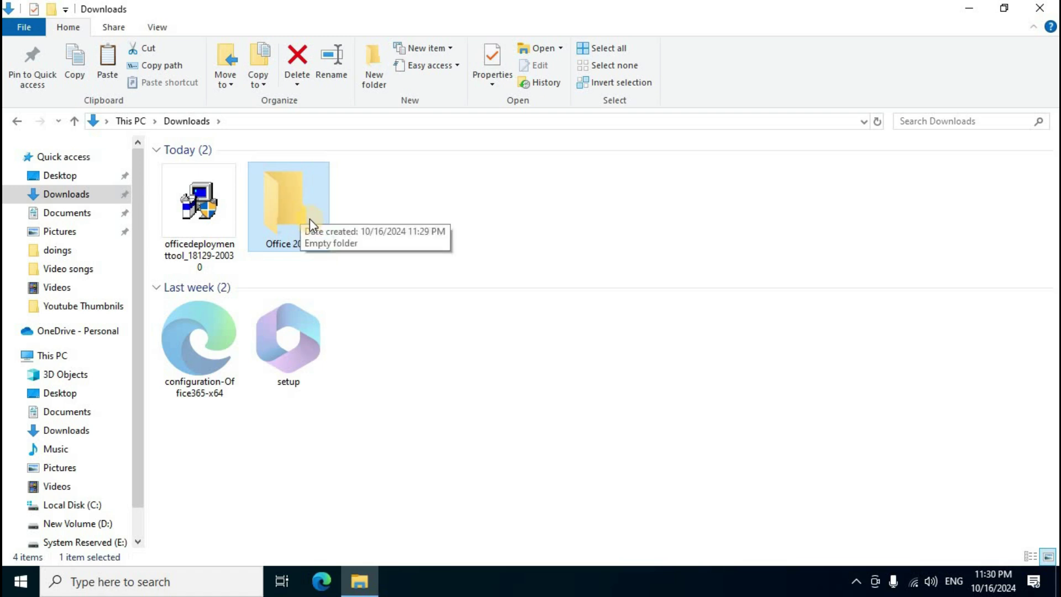
double_click(310, 218)
right_click(218, 212)
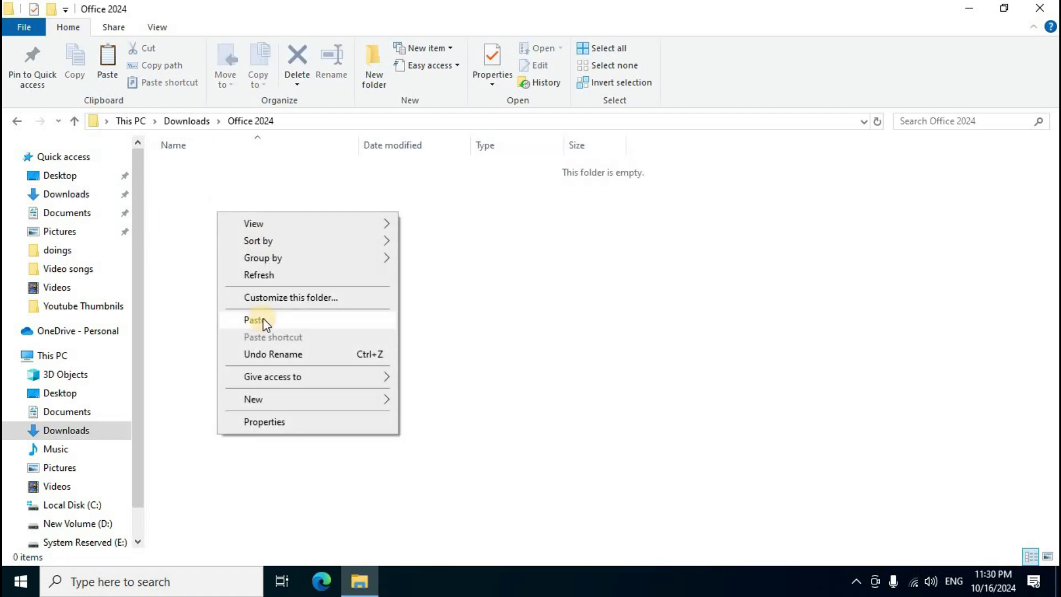
left_click(253, 320)
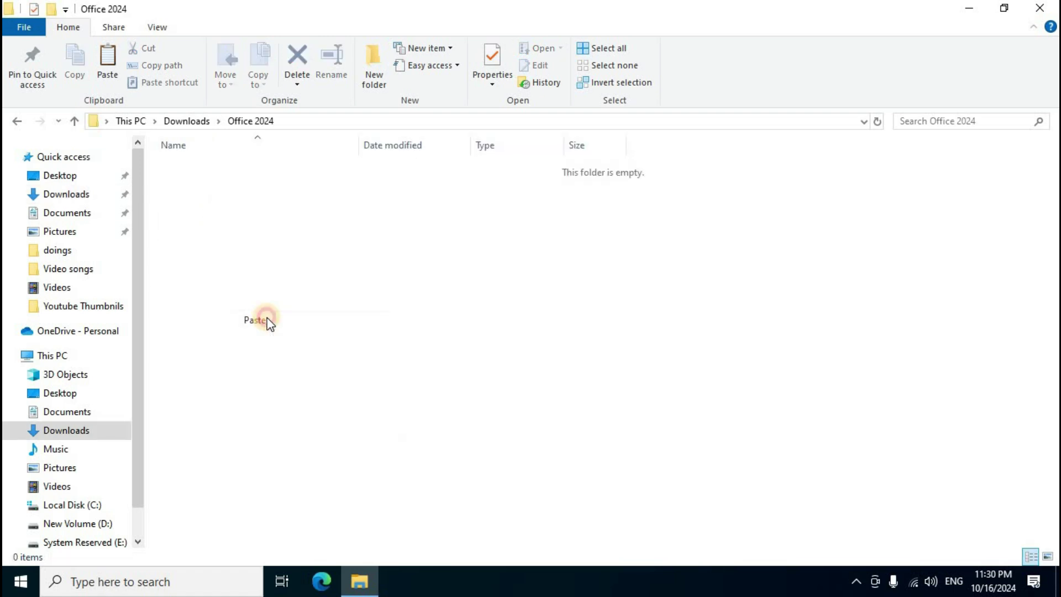
Move the Office 2024 folder from Downloads to the root of Local Disk (C:) by cutting and pasting it
left_click(17, 123)
right_click(290, 172)
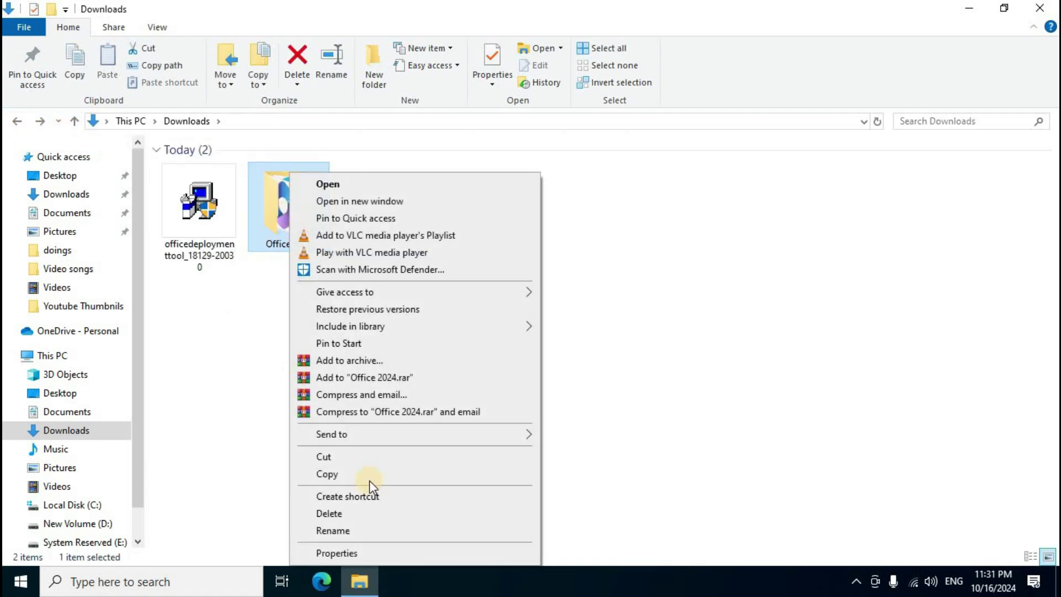
left_click(342, 459)
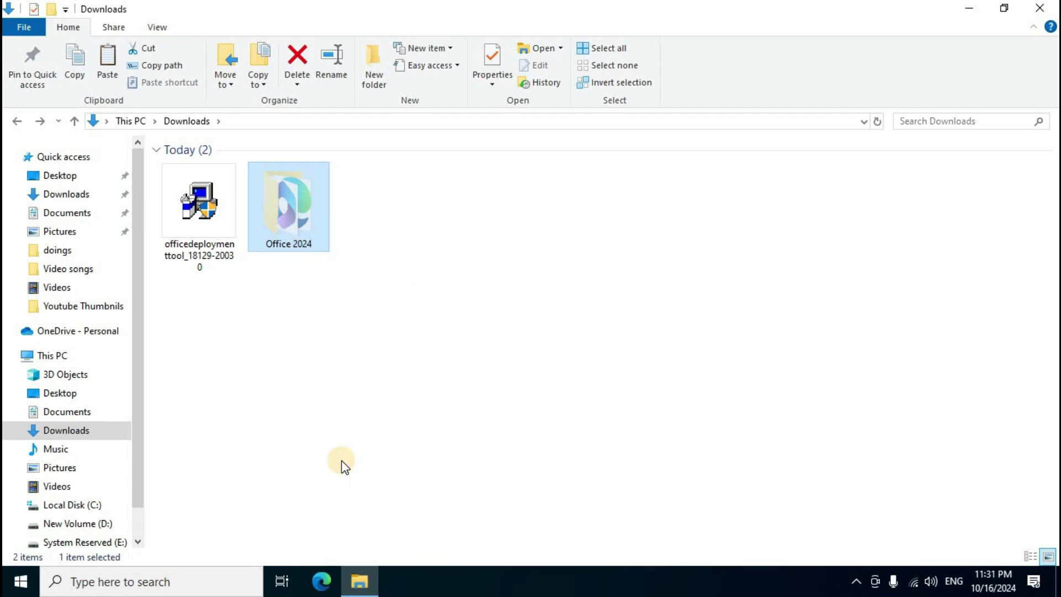
left_click(64, 360)
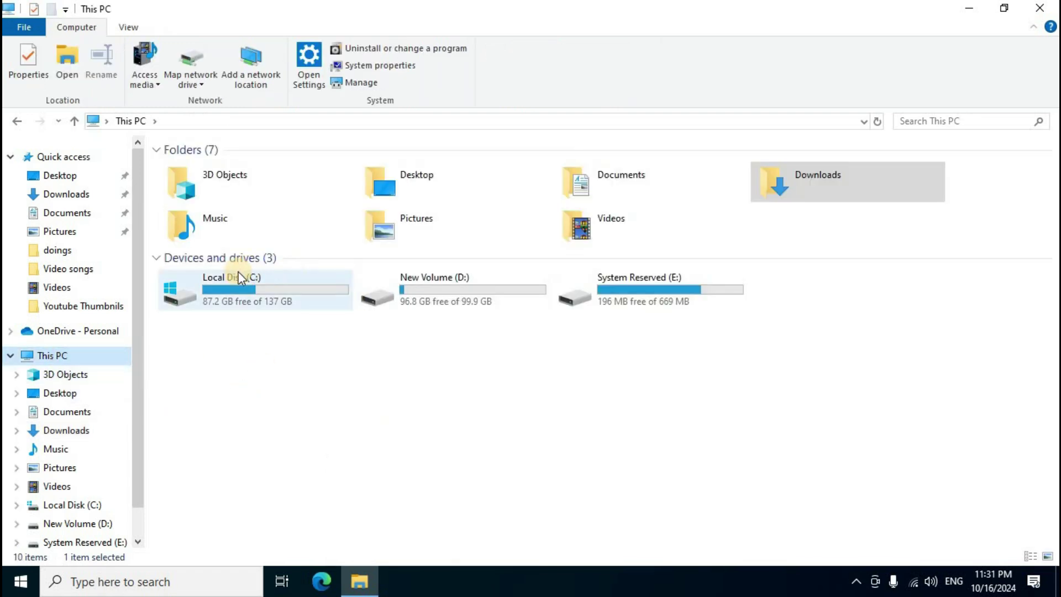
double_click(265, 292)
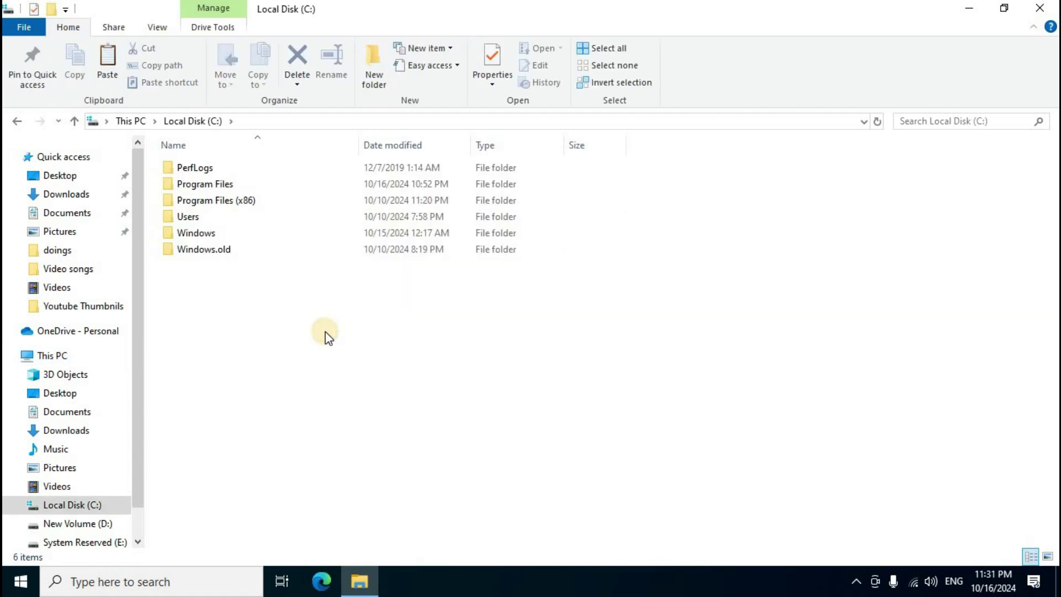
right_click(325, 330)
left_click(393, 419)
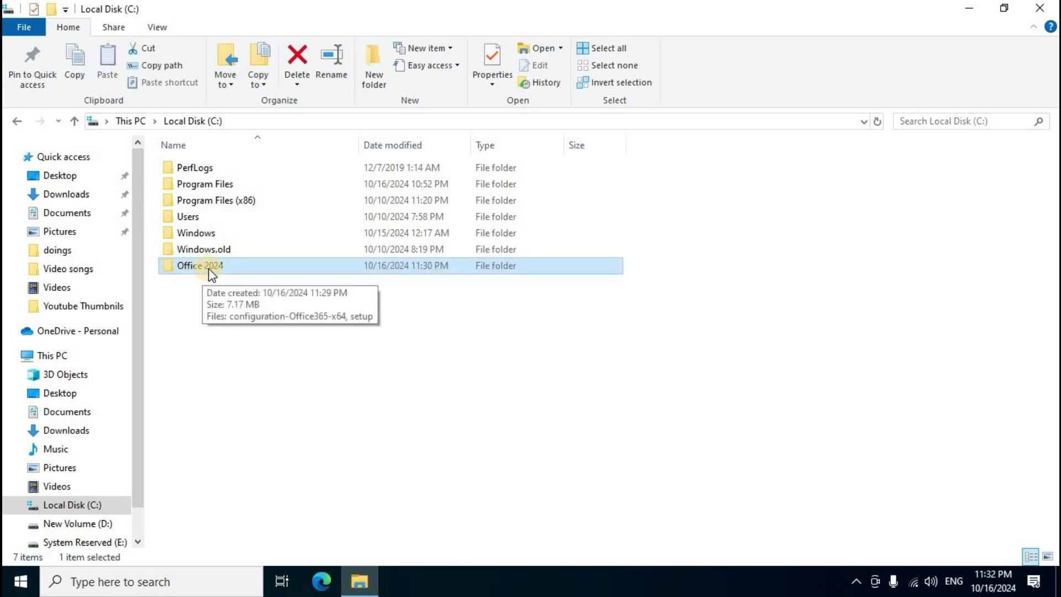
Open the Office 2024 folder on Local Disk (C:) and turn on the display of file name extensions
double_click(211, 275)
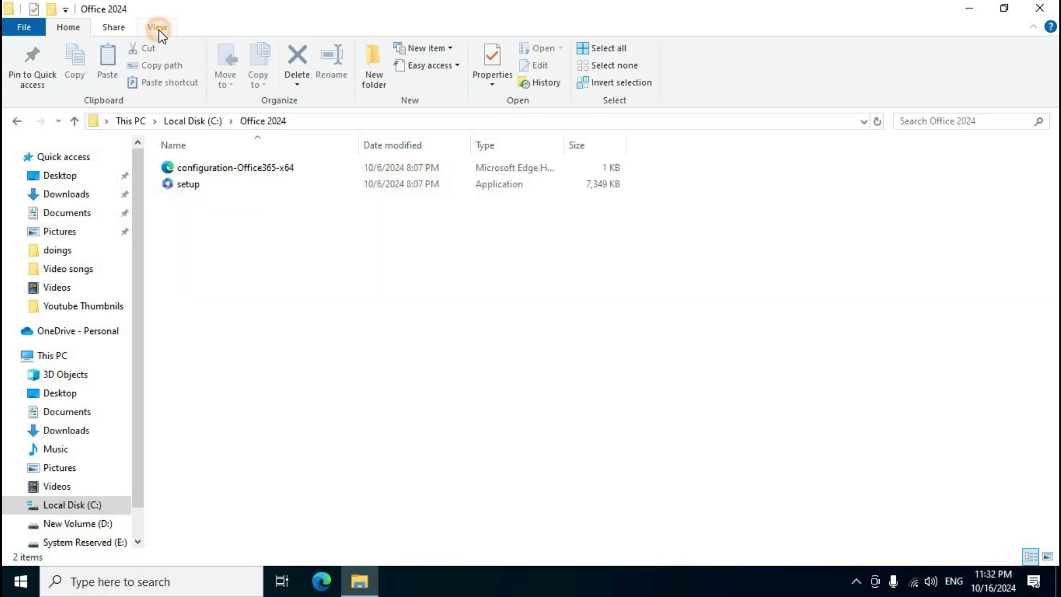
left_click(158, 29)
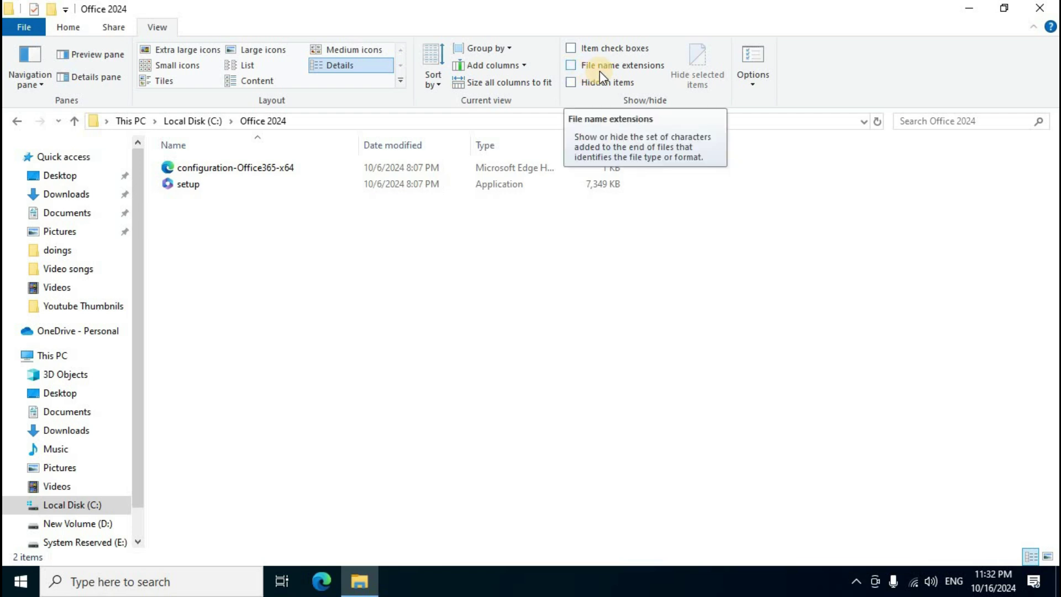
left_click(571, 66)
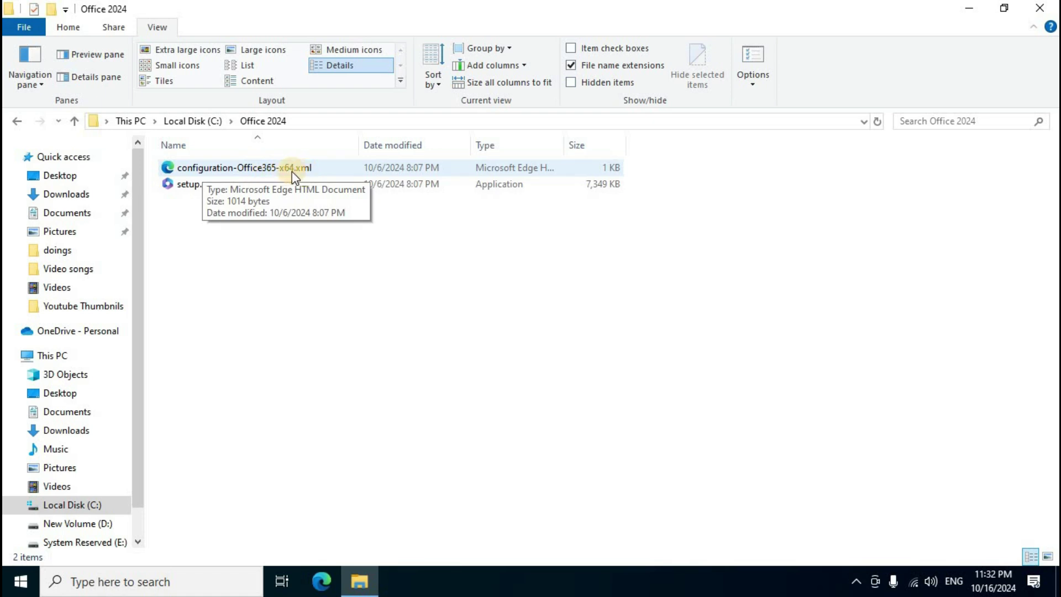
Rename configuration-Office365-x64.xml in the Office 2024 folder as configuration.xml
right_click(221, 168)
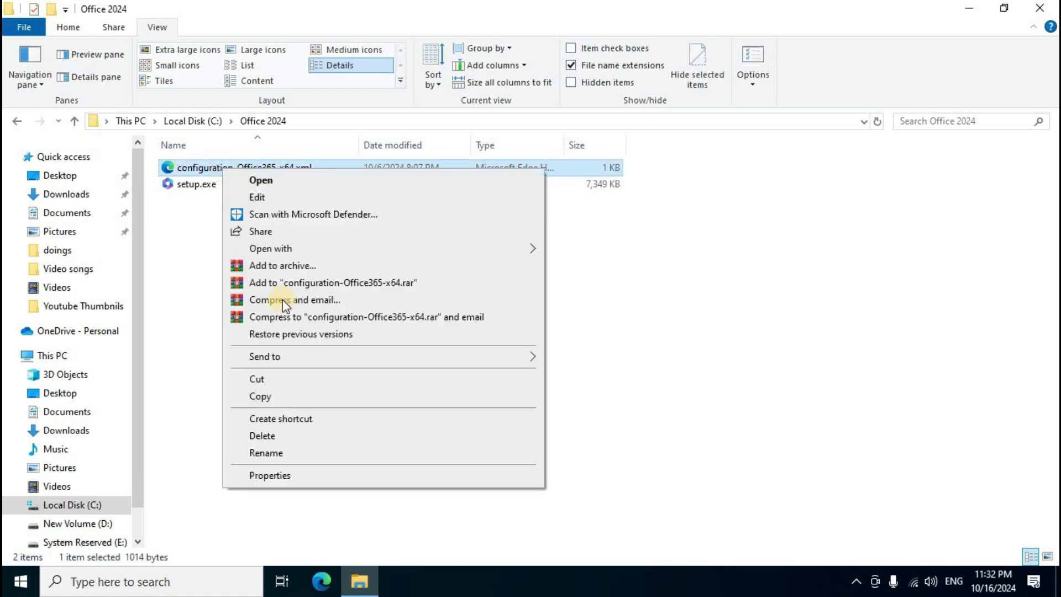
left_click(283, 452)
left_click(244, 172)
left_click_drag(237, 171, 278, 171)
key("Left")
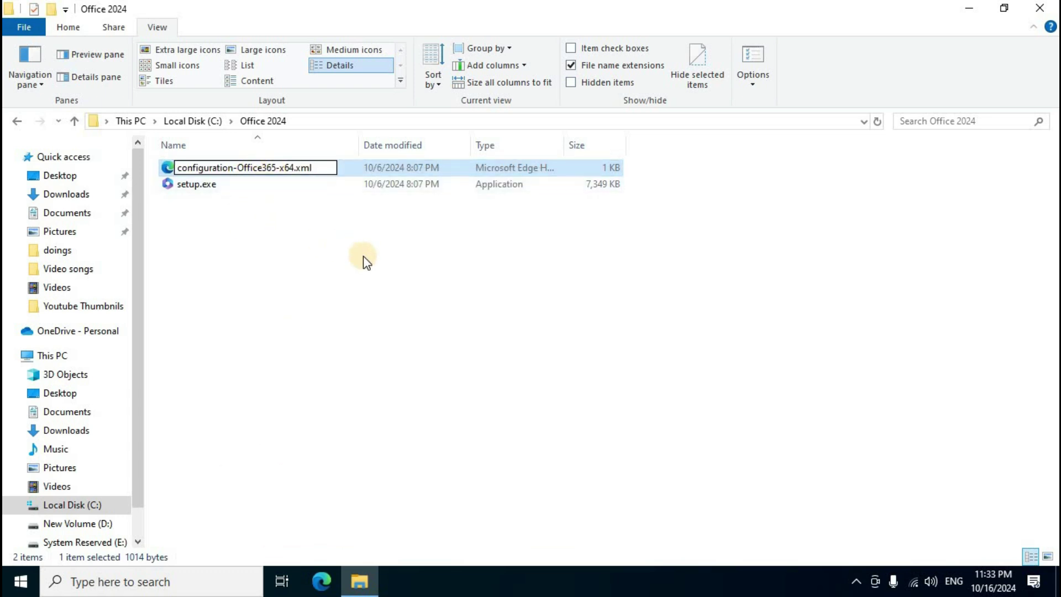
key("Delete")
key("Delete")
key("Delete")
key("Delete")
key("Delete")
key("Delete")
key("Delete")
key("Delete")
key("Delete")
key("Delete")
key("Delete")
key("Delete")
key("BackSpace")
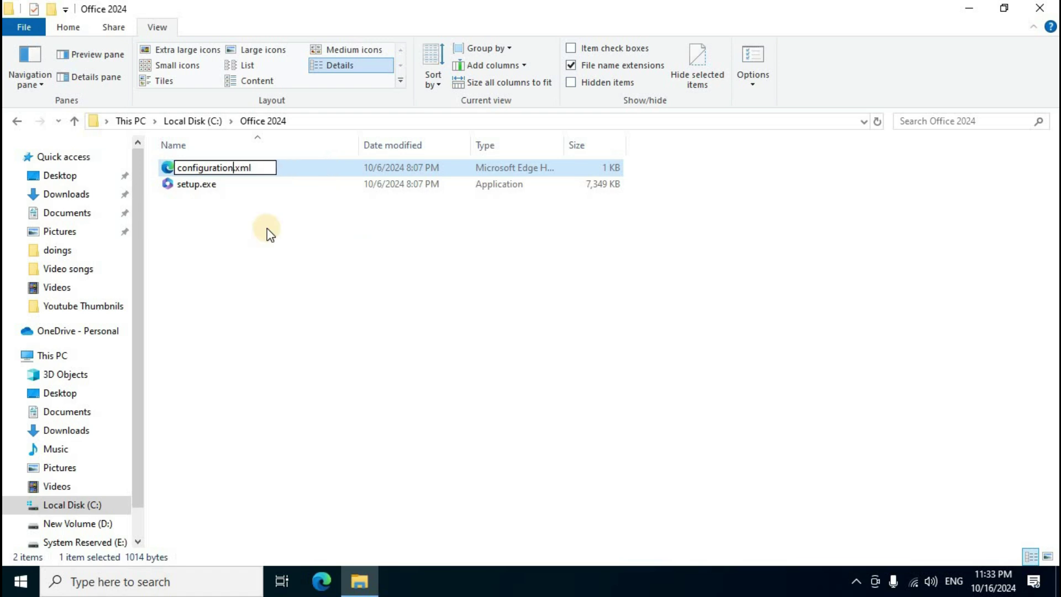
key("Return")
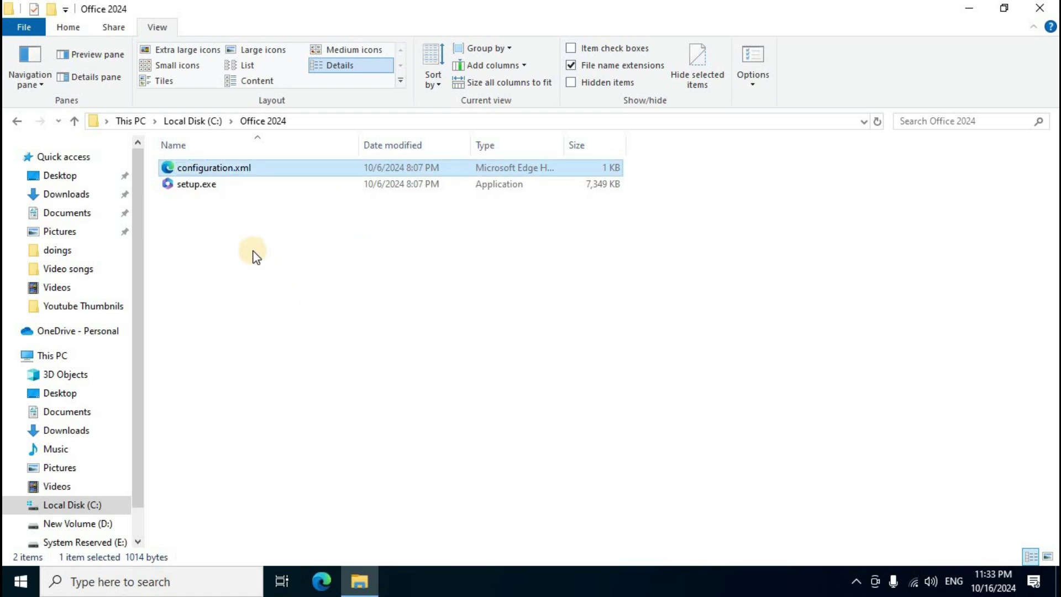
Open configuration.xml in Notepad and delete all of its sample text
right_click(219, 170)
mouse_move(288, 248)
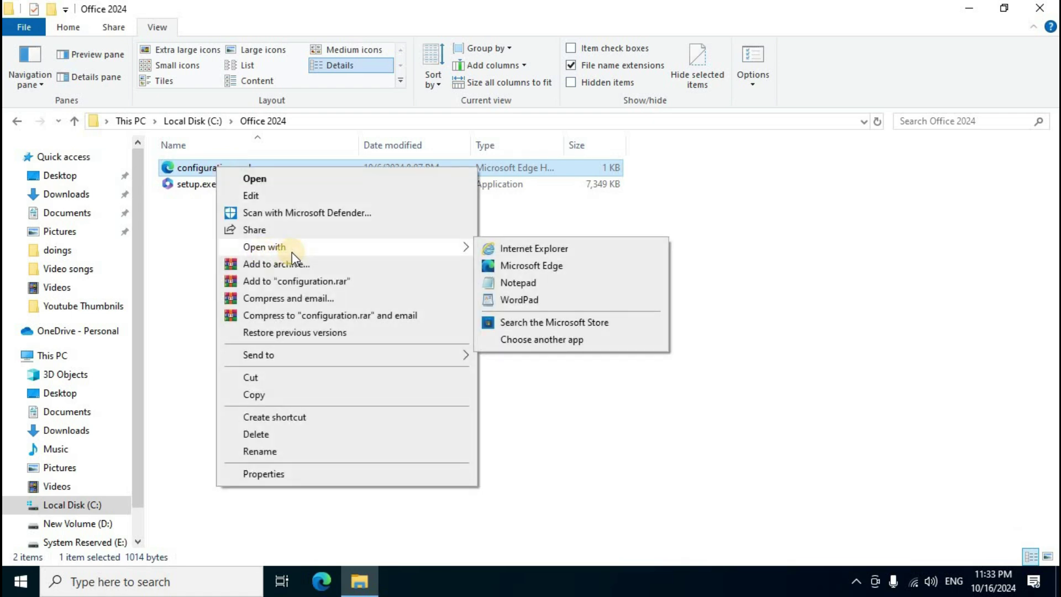
left_click(517, 283)
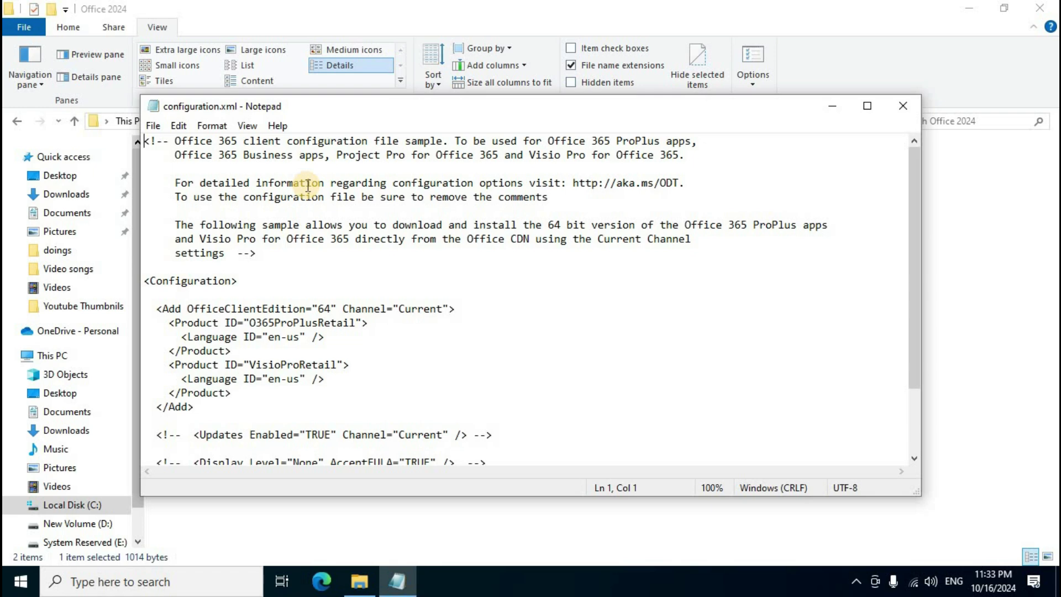
key("ctrl+a")
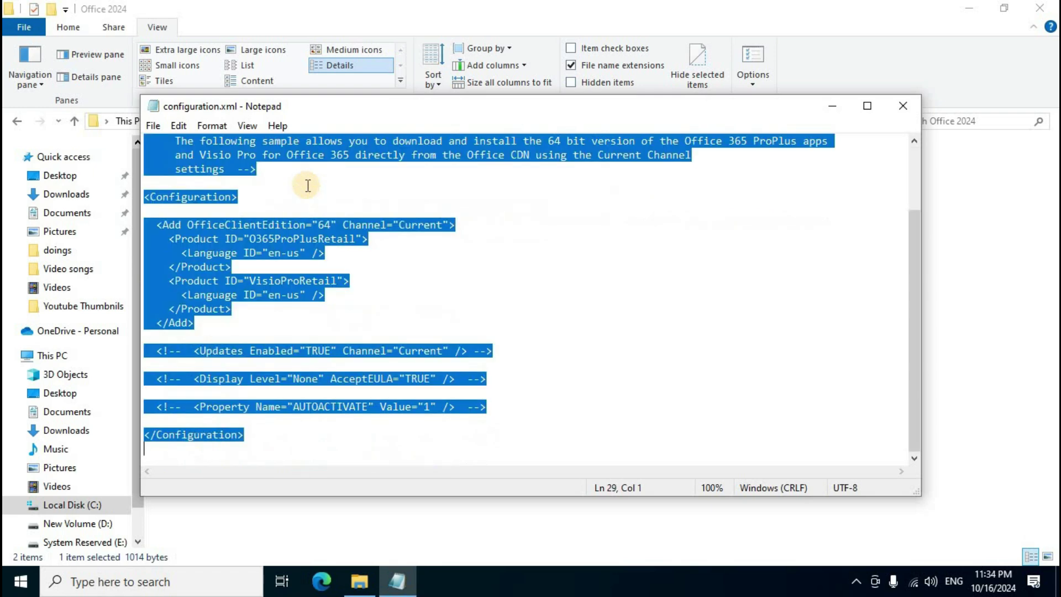
key("Delete")
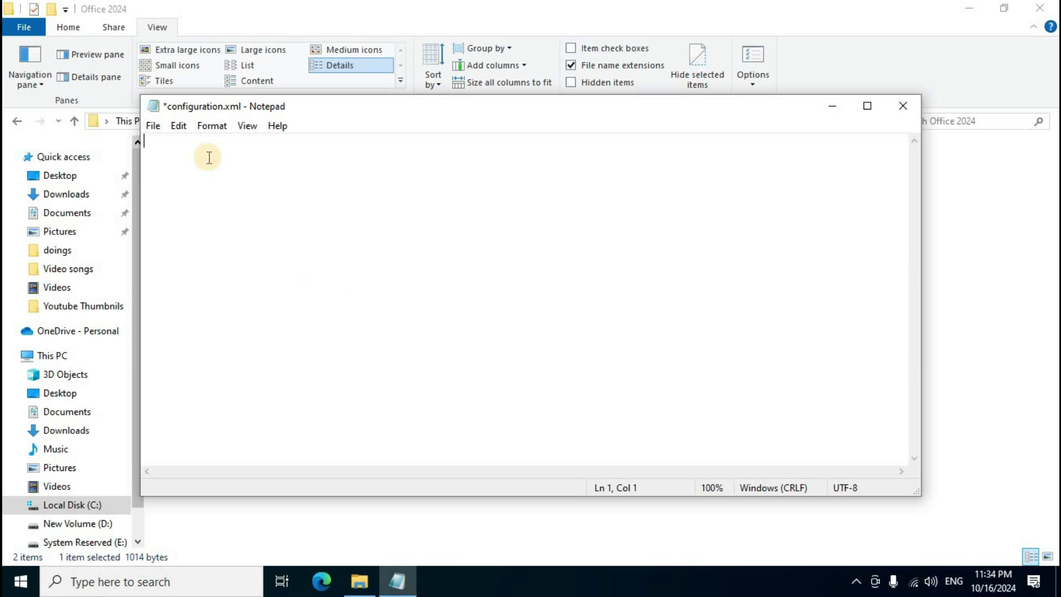
Paste the 64-bit ProPlus2024Volume configuration with channel PerpetualVL2024, language en-us, AUTOACTIVATE 1 and the product key into configuration.xml, save it and close Notepad
key("ctrl+v")
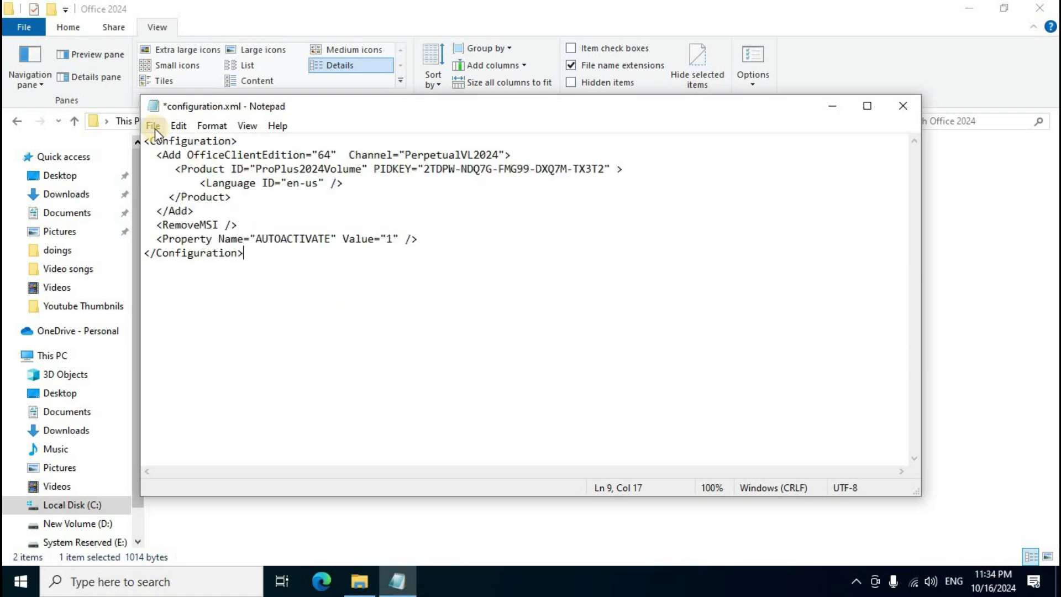
left_click(154, 128)
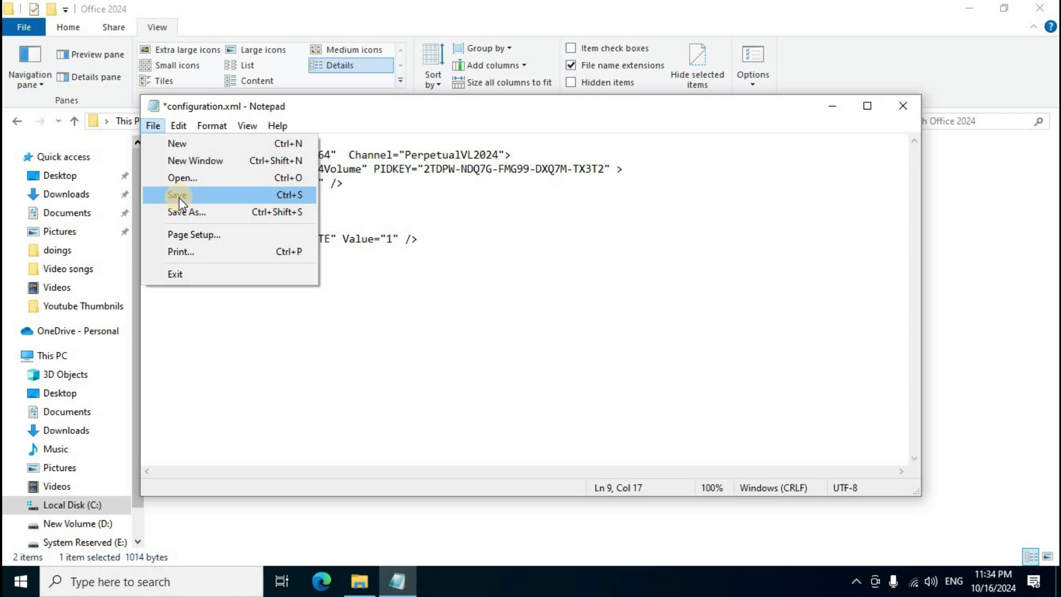
left_click(179, 197)
left_click(903, 105)
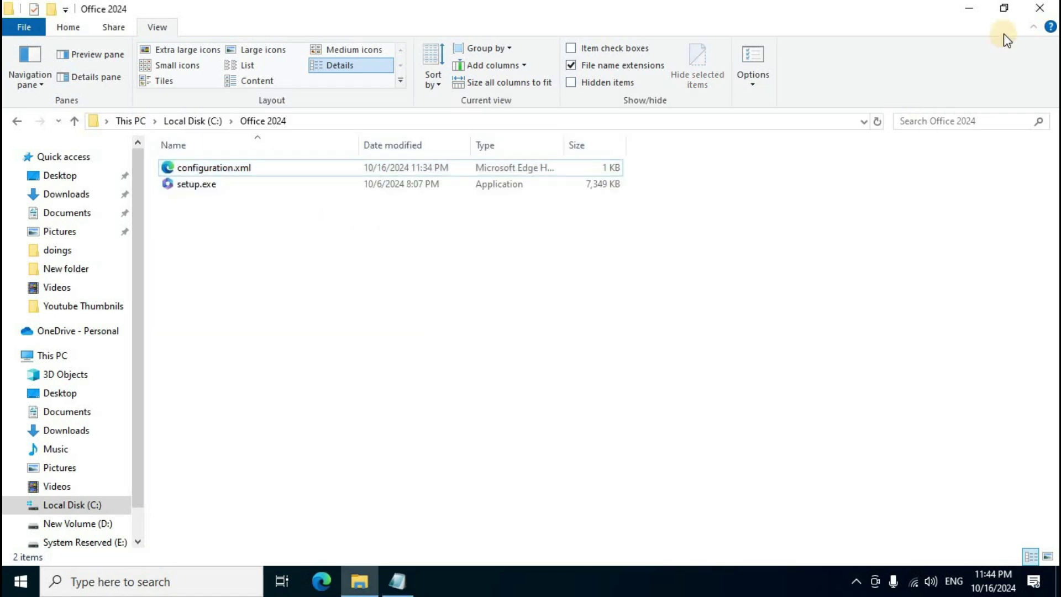
Close the Office 2024 folder window and open Command Prompt as administrator by searching for cmd
left_click(1037, 8)
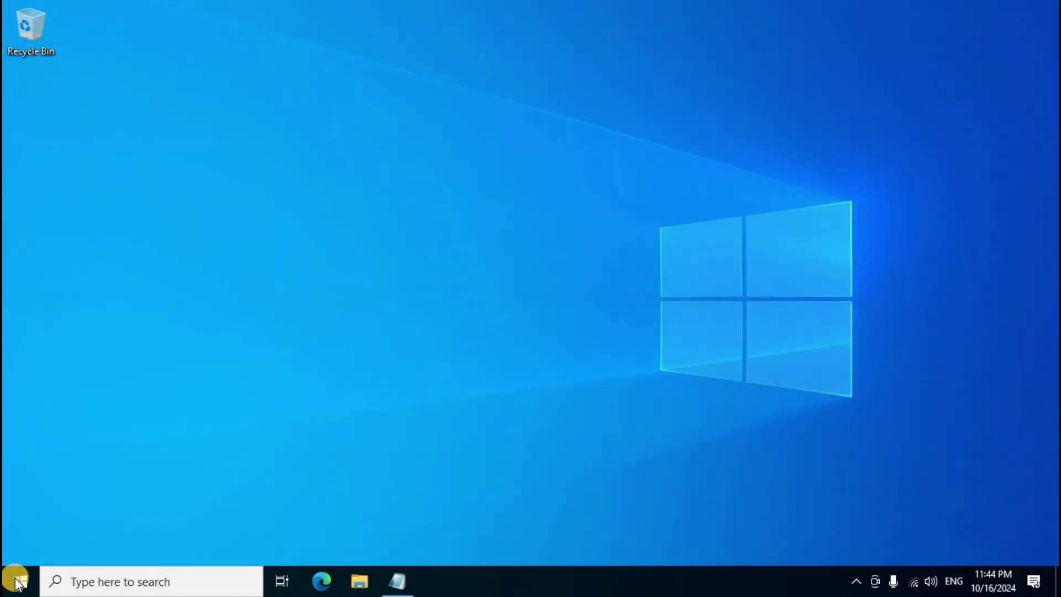
left_click(138, 580)
type("cmd")
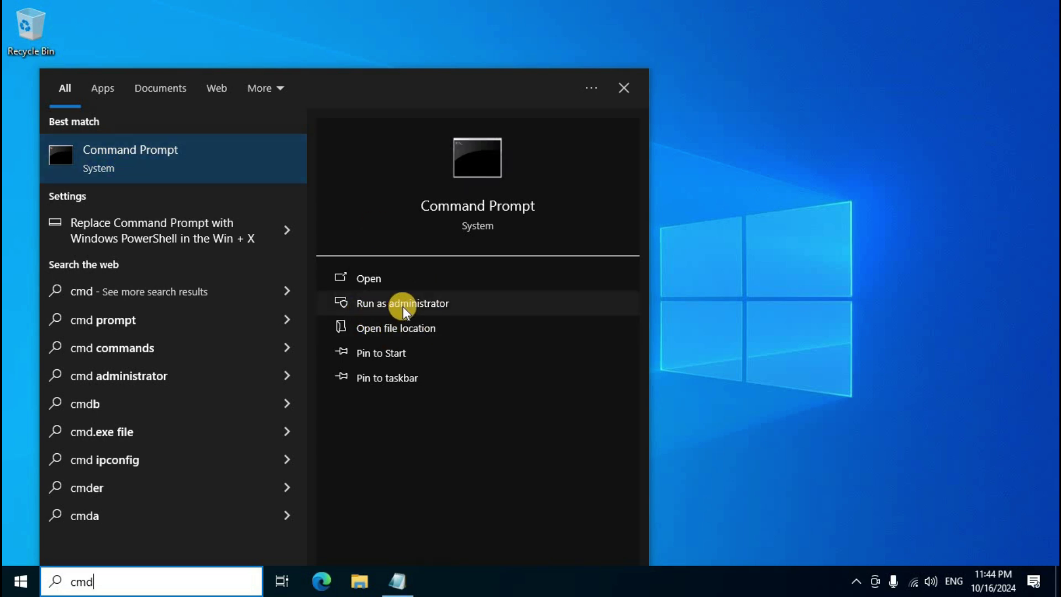
left_click(436, 306)
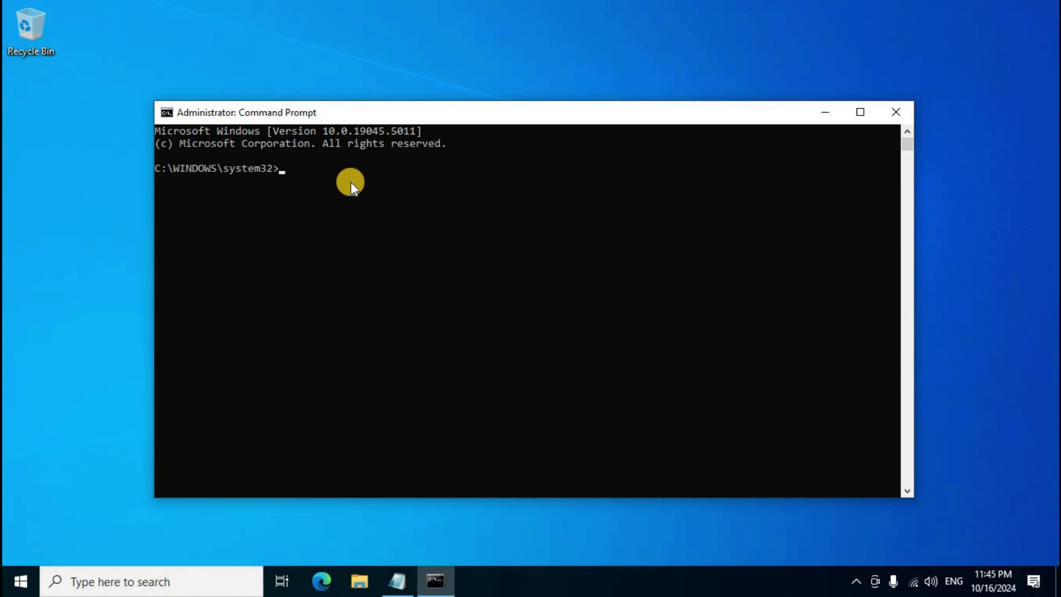
Change the working directory with cd c:\office 2024 and start the installation with setup.exe /configure configuration.xml
key("ctrl+v")
key("Return")
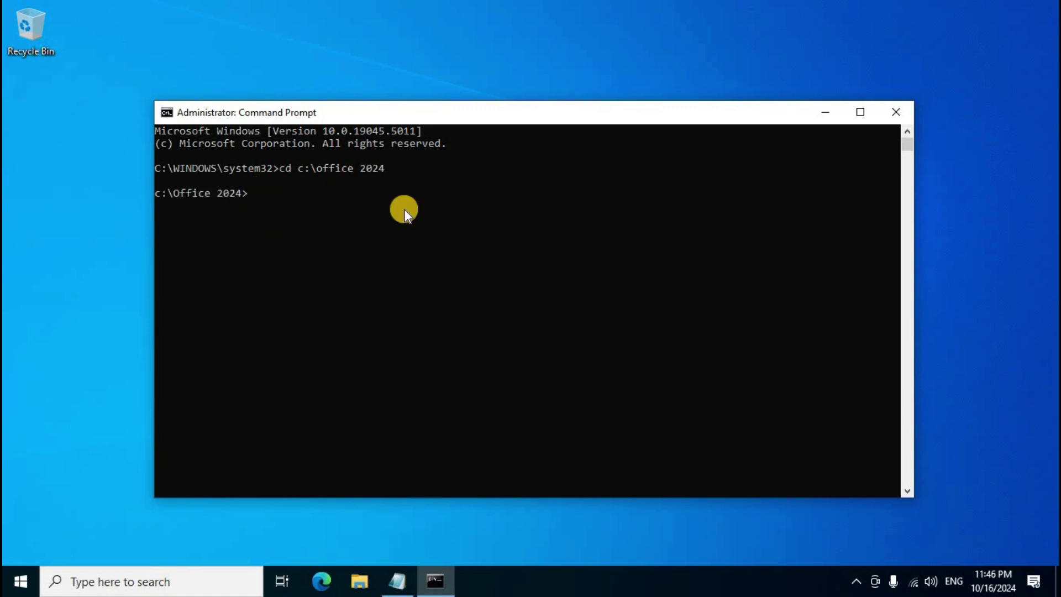
key("ctrl+v")
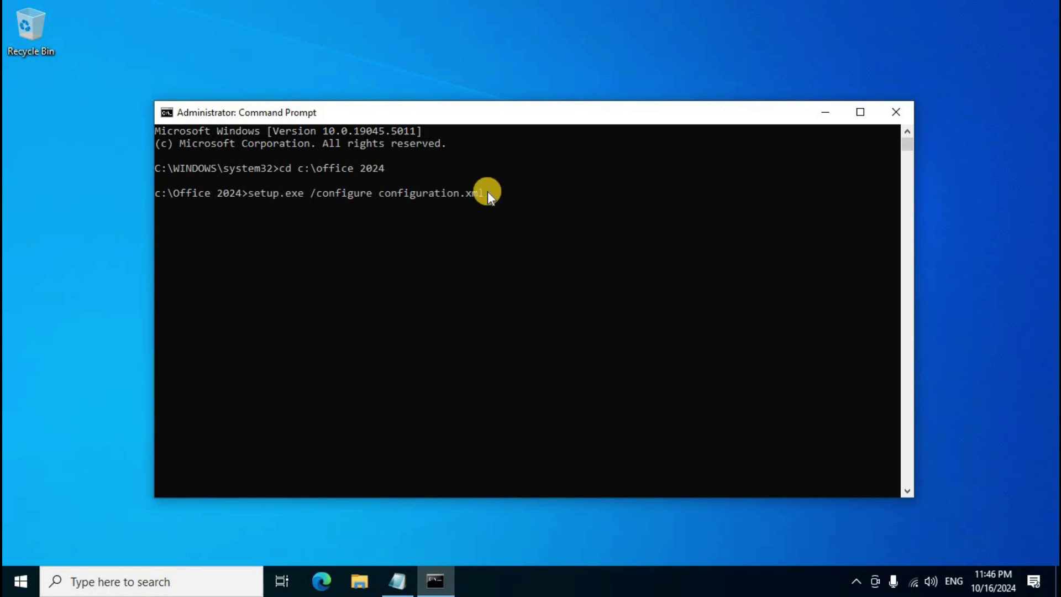
key("Return")
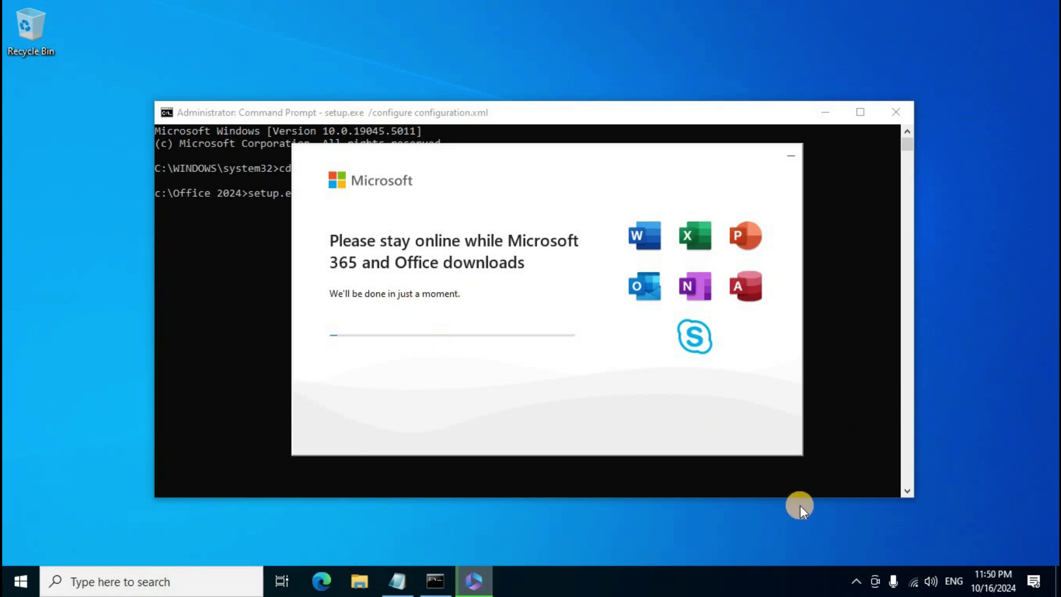
Check the status of the background Office installation and close the installer once it has finished
left_click(855, 586)
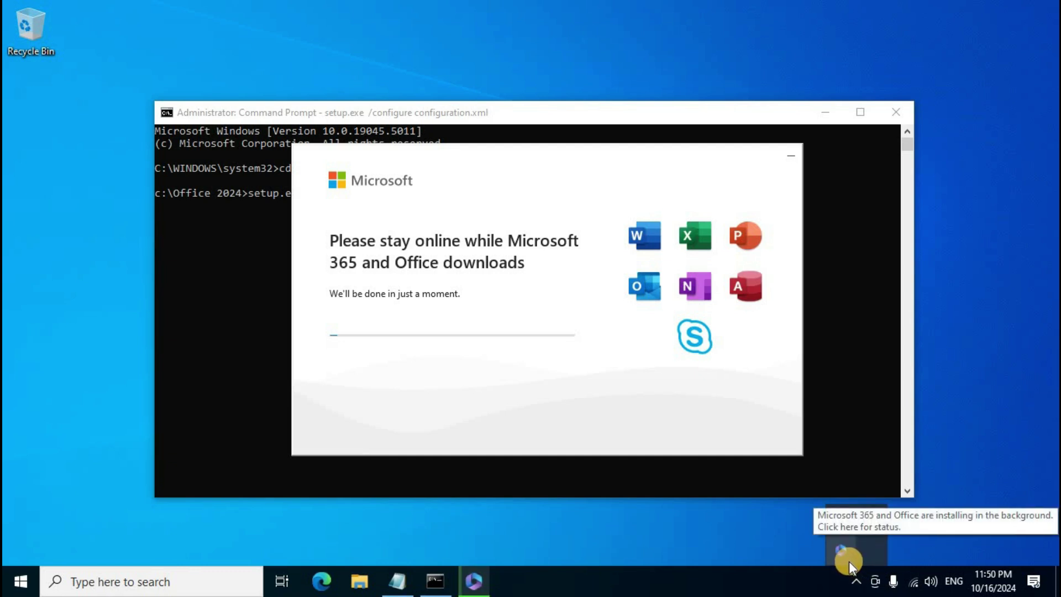
left_click(847, 558)
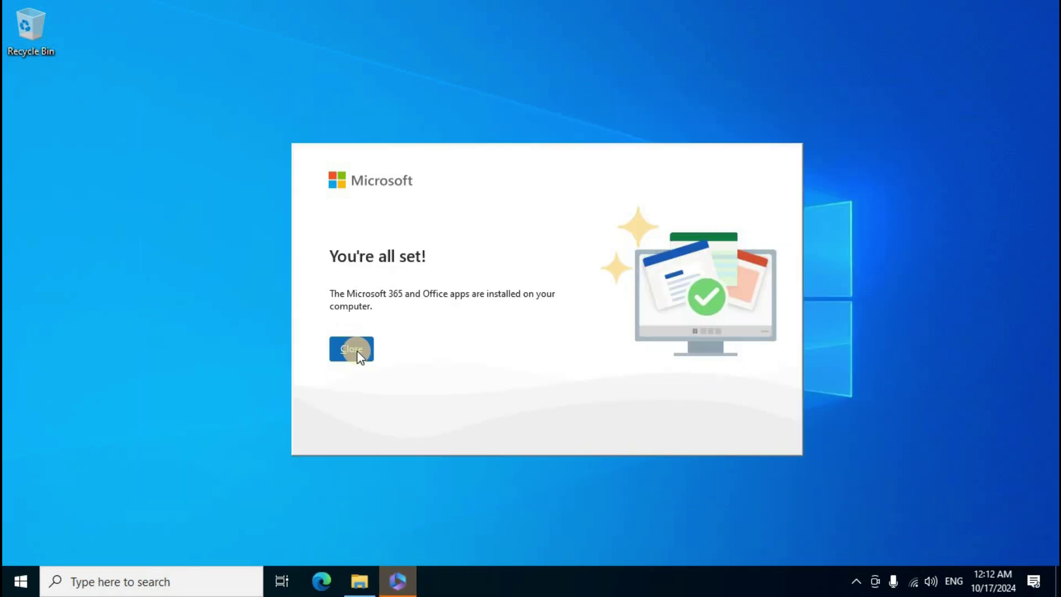
left_click(351, 349)
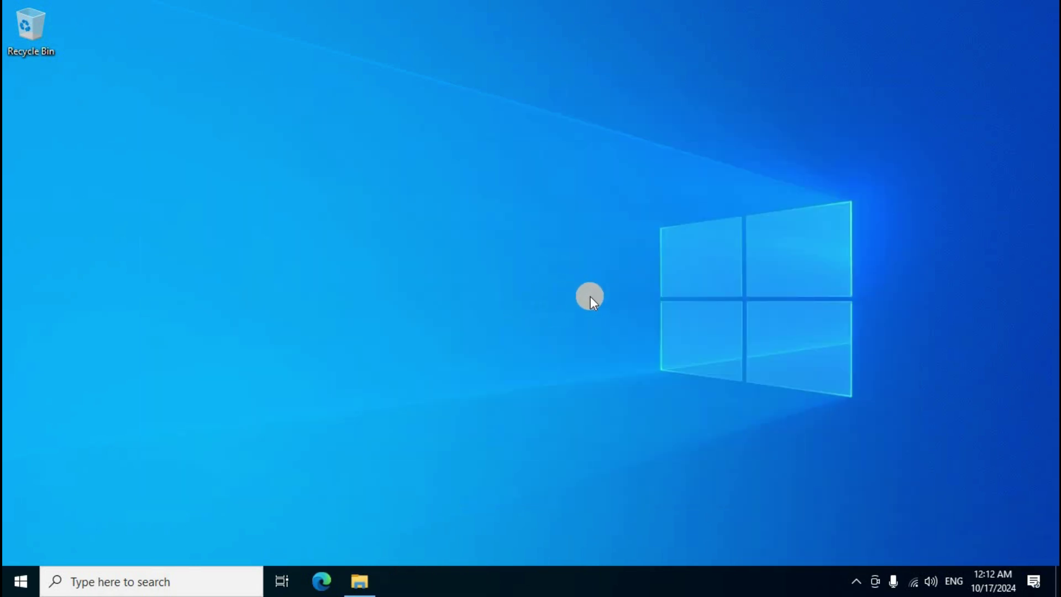